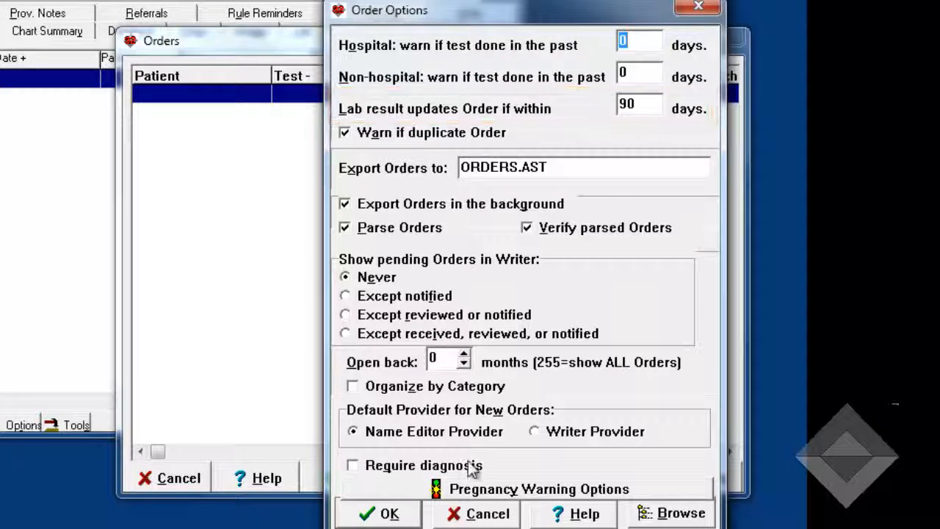
- Save the order options settings
{"action": "left_click", "coordinate": [396, 515]}
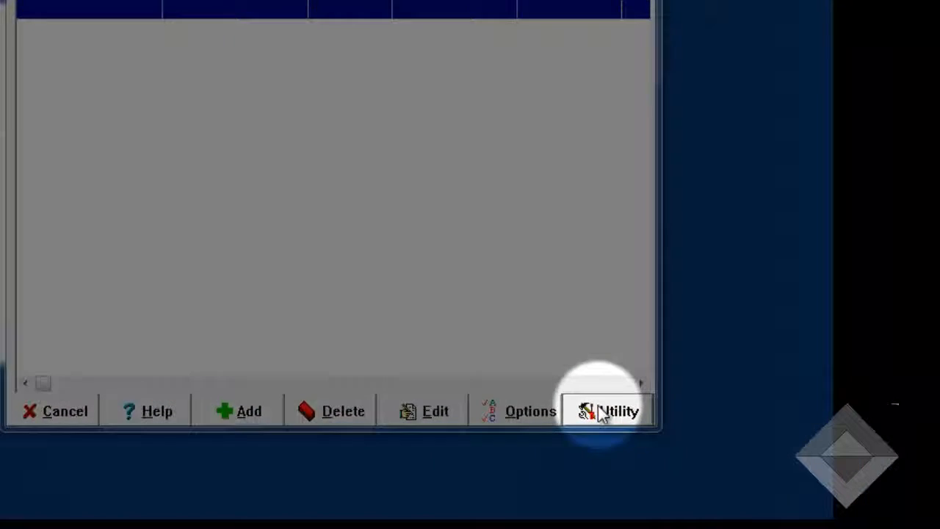
- Rebuild the Lab Book links for orders, confirming the action and entering the master password
{"action": "left_click", "coordinate": [749, 416]}
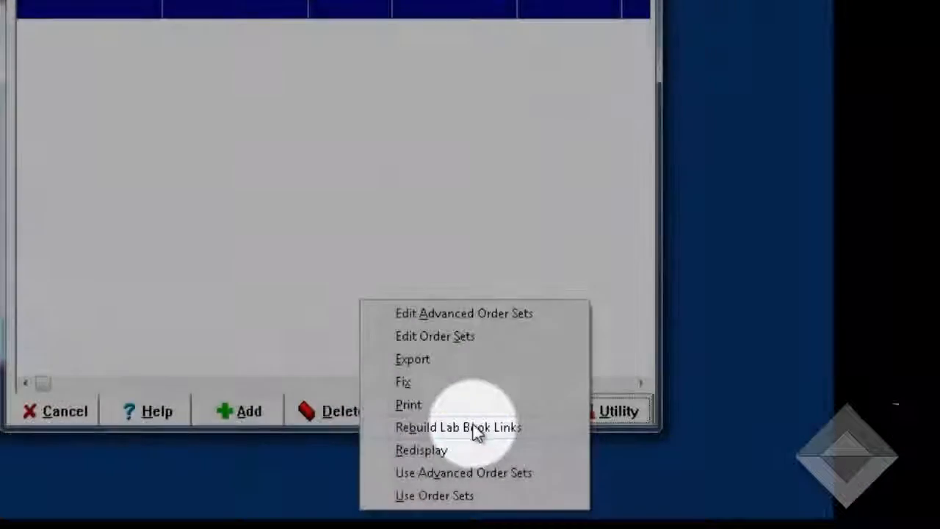
{"action": "left_click", "coordinate": [473, 427]}
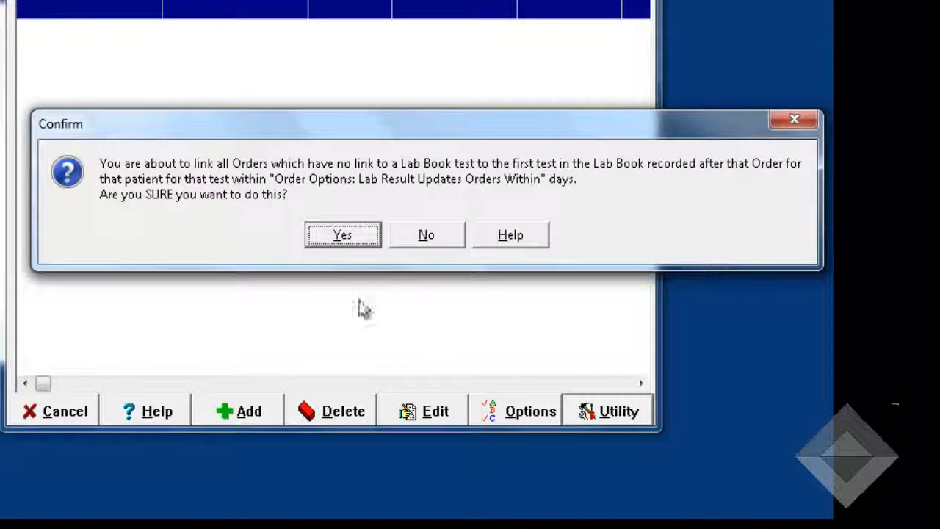
{"action": "left_click", "coordinate": [342, 235]}
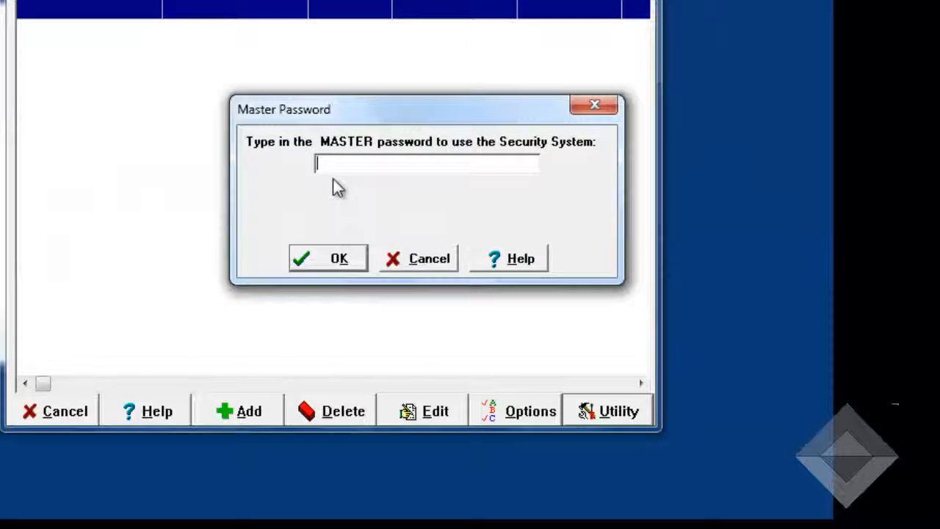
{"action": "type", "text": "*****"}
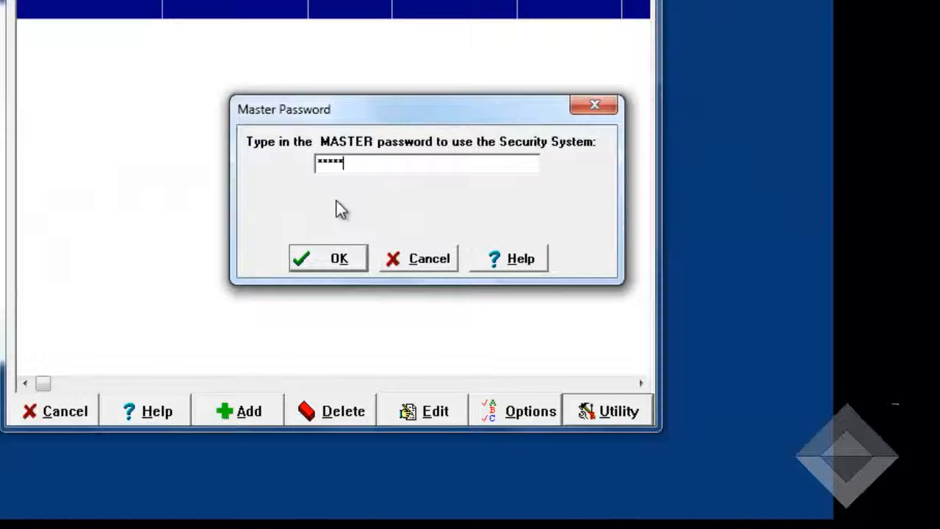
{"action": "left_click", "coordinate": [341, 258]}
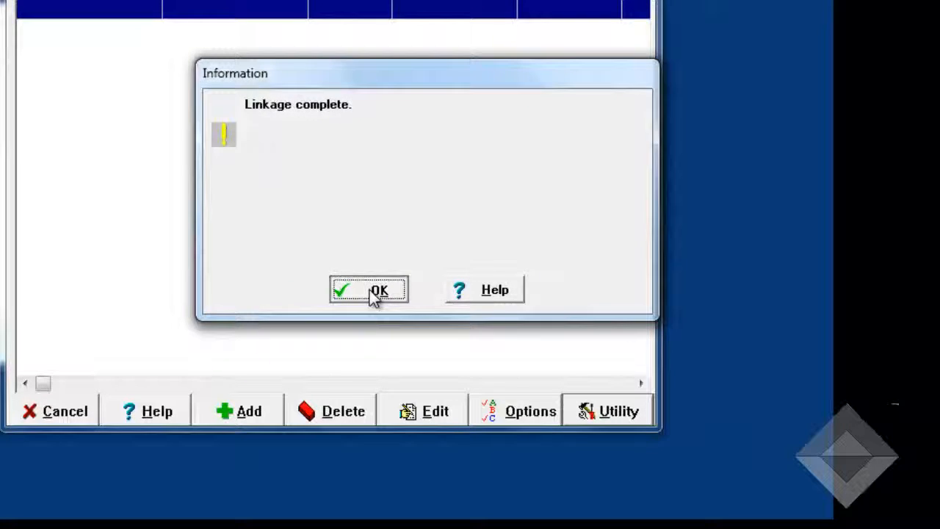
{"action": "left_click", "coordinate": [375, 294]}
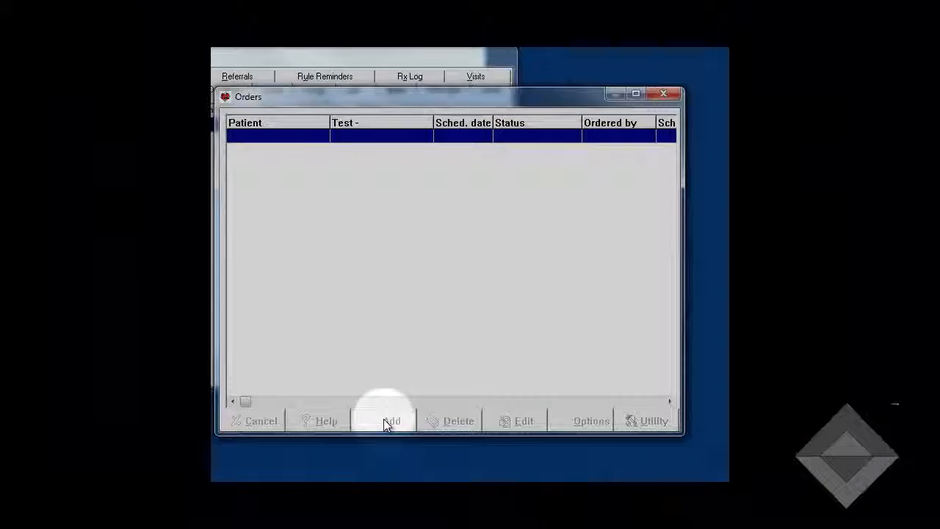
- Start a new order for the BUN test and set its scheduled date to today, 1-14-2013
{"action": "left_click", "coordinate": [385, 419]}
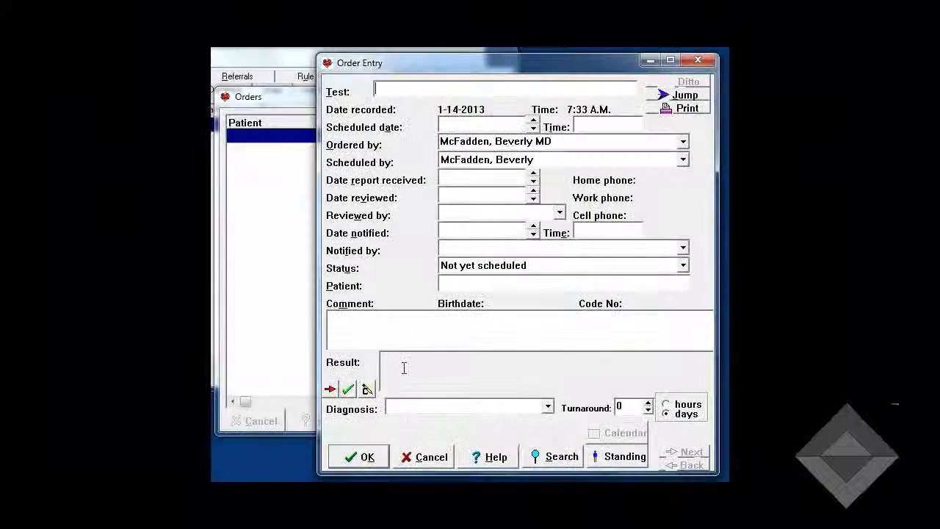
{"action": "type", "text": "BUN"}
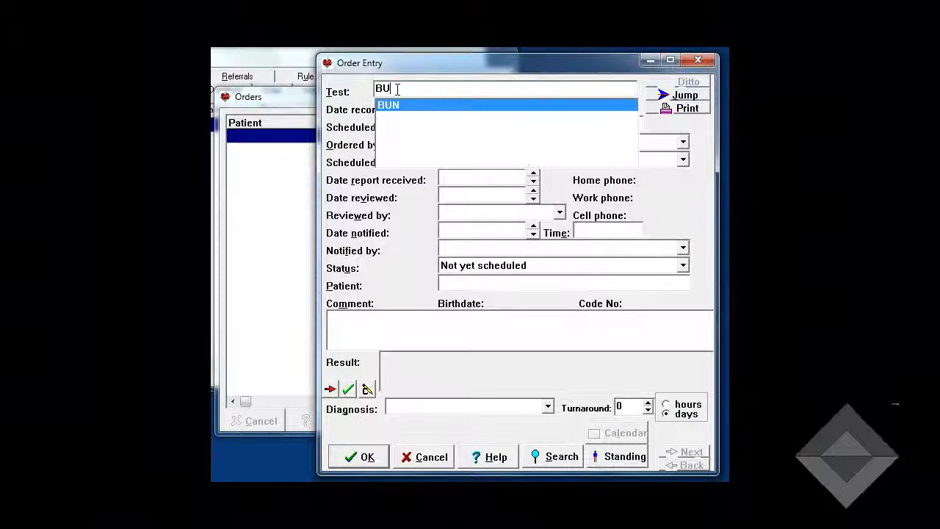
{"action": "key", "text": "Tab"}
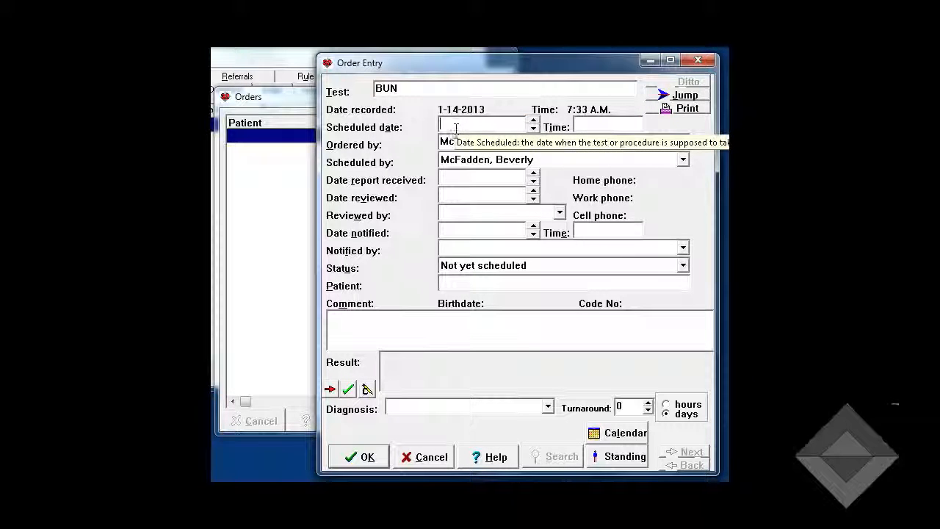
{"action": "left_click", "coordinate": [621, 434]}
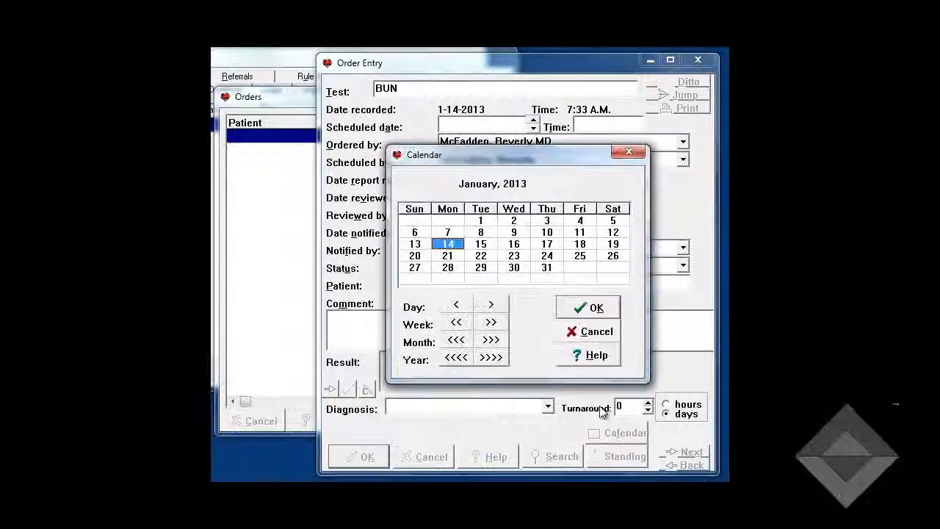
{"action": "left_click", "coordinate": [588, 308]}
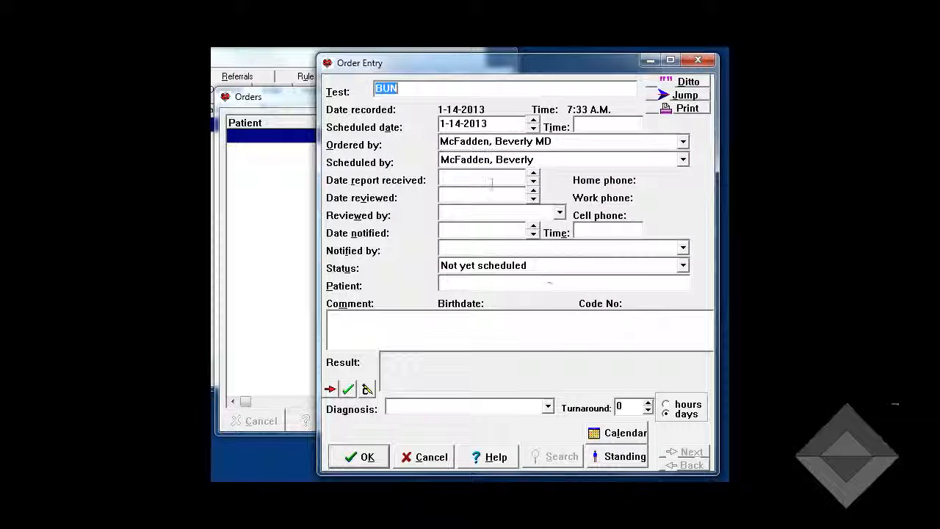
- Set the order's status to Scheduled and assign the recently used patient to it
{"action": "left_click", "coordinate": [516, 269]}
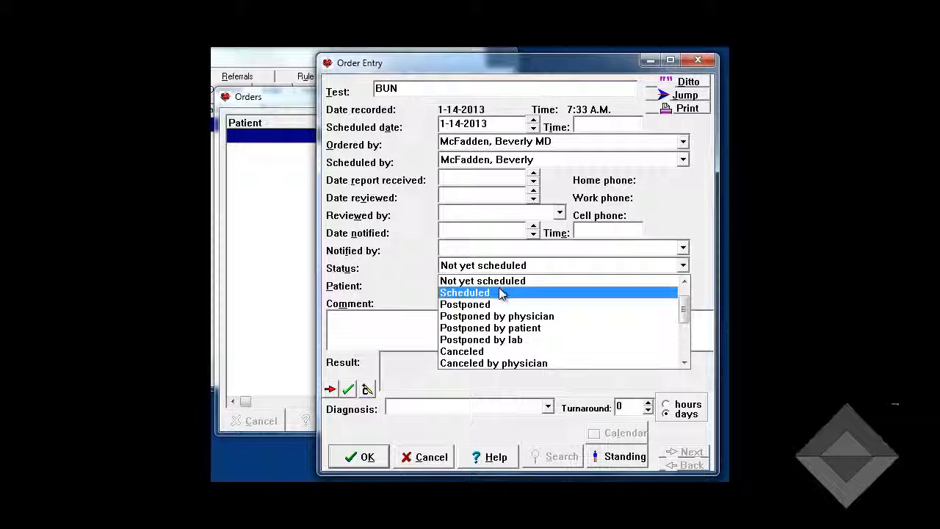
{"action": "left_click", "coordinate": [500, 293]}
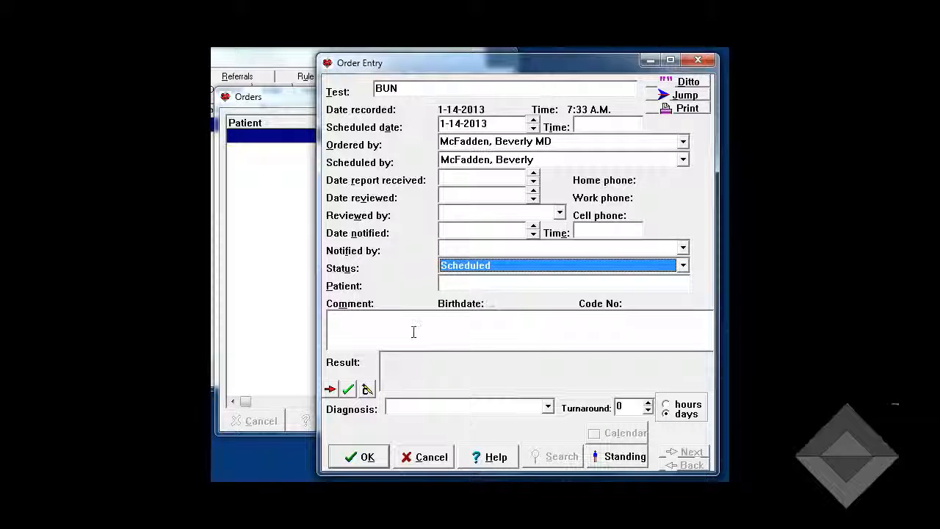
{"action": "left_click", "coordinate": [461, 286]}
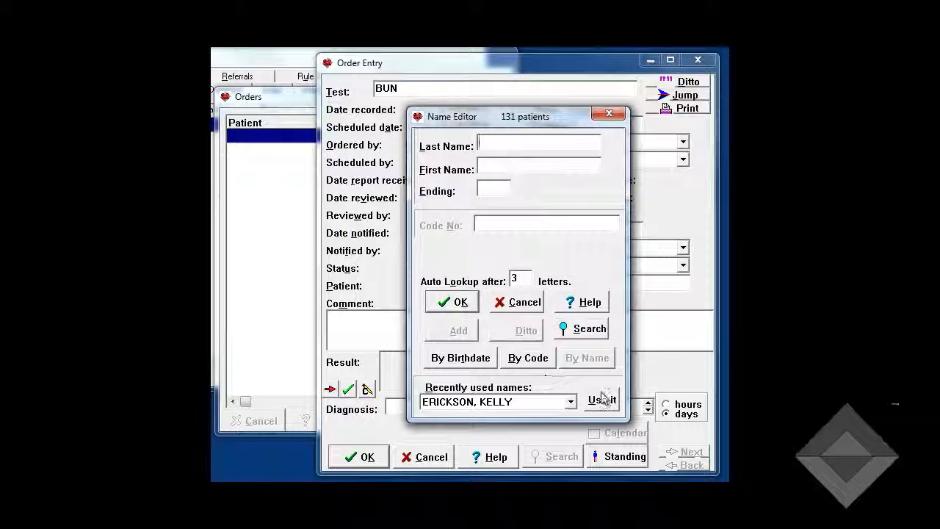
{"action": "left_click", "coordinate": [600, 397]}
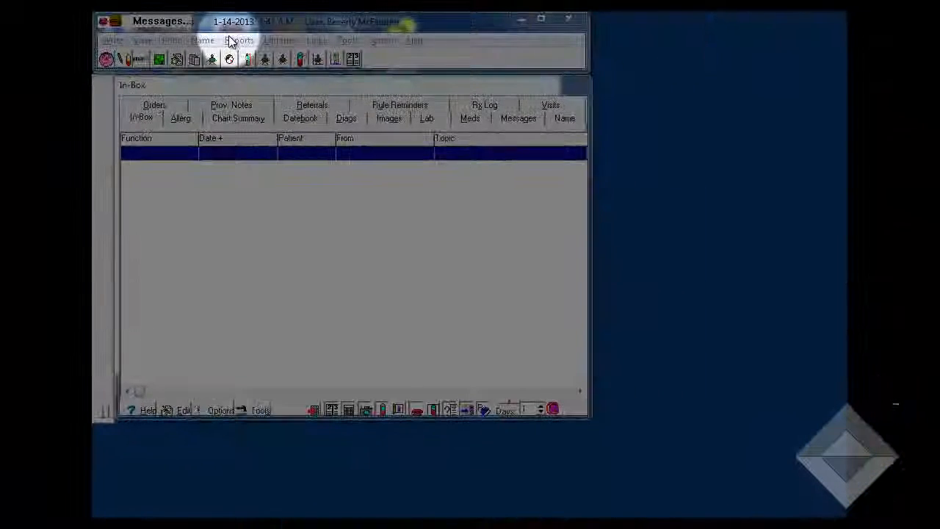
- Run the Meaningful Use measure report for Lab Results with start date 1-14-2013
{"action": "left_click", "coordinate": [238, 41]}
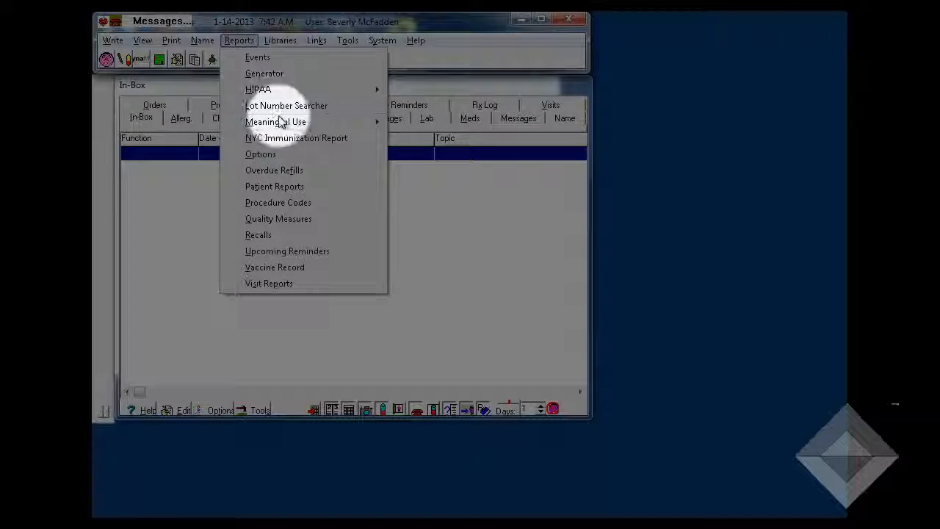
{"action": "mouse_move", "coordinate": [281, 121]}
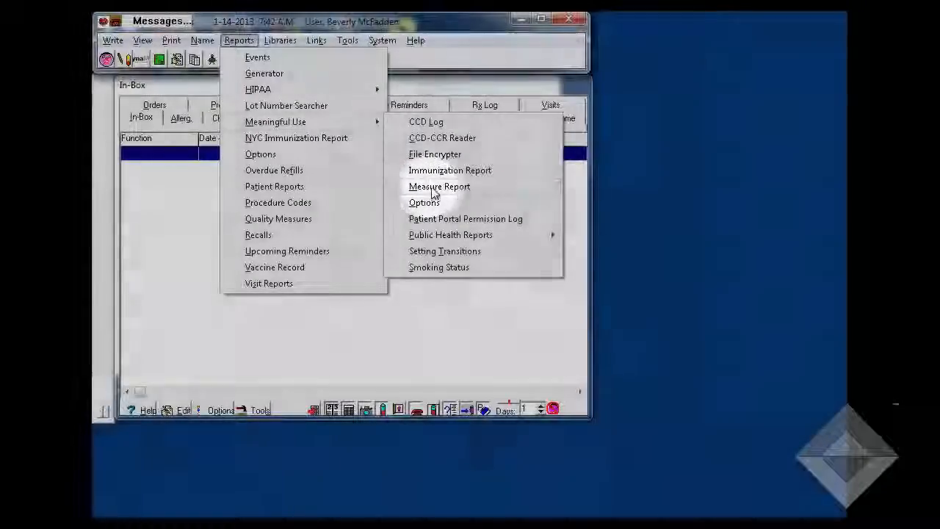
{"action": "left_click", "coordinate": [432, 188]}
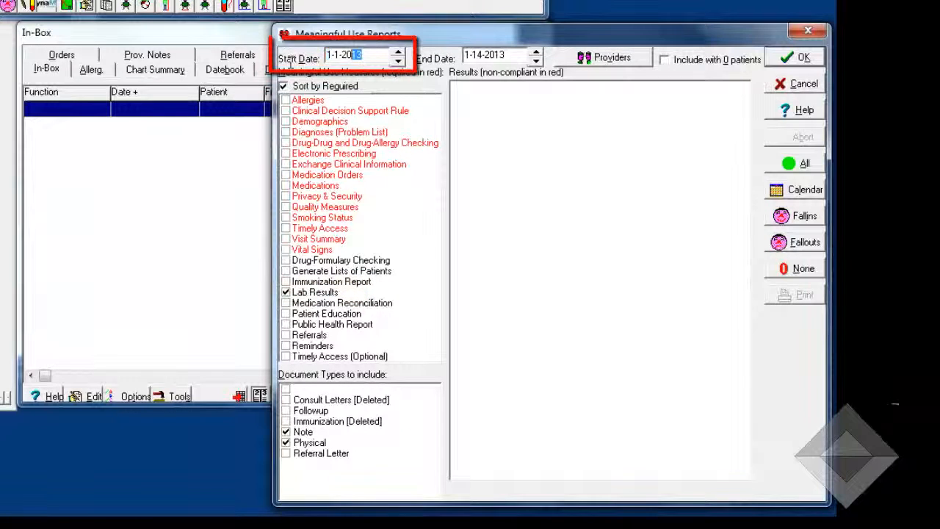
{"action": "key", "text": "BackSpace"}
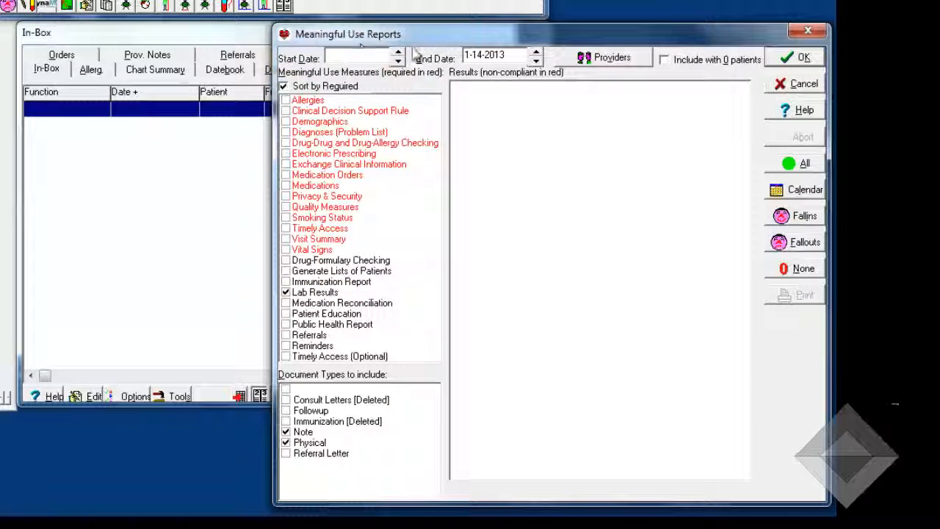
{"action": "type", "text": "1-14-2013"}
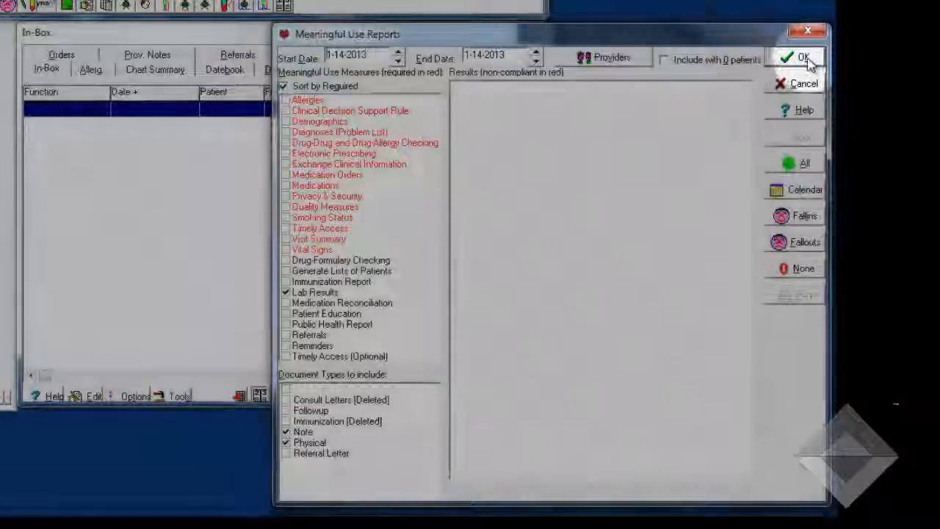
{"action": "left_click", "coordinate": [787, 63]}
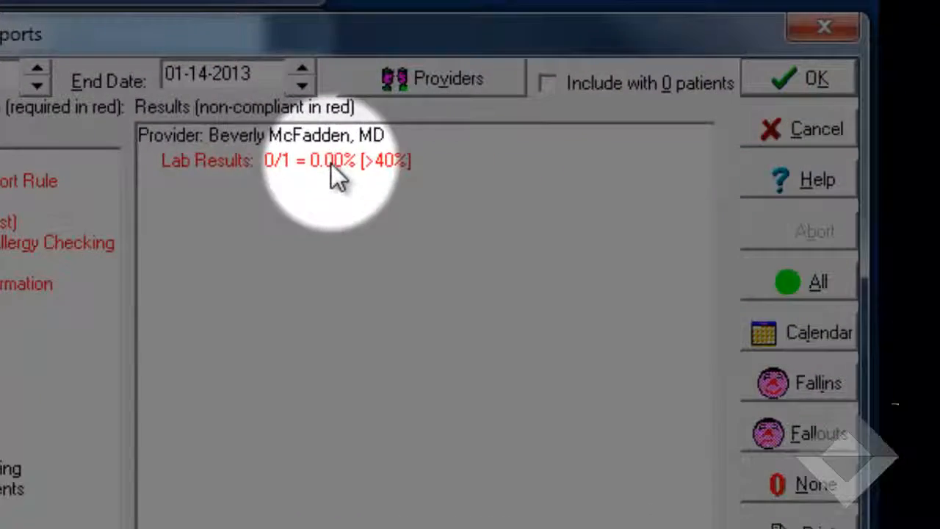
- Open the Lab Book of the patient listed among the Lab Results fallouts
{"action": "left_click", "coordinate": [331, 163]}
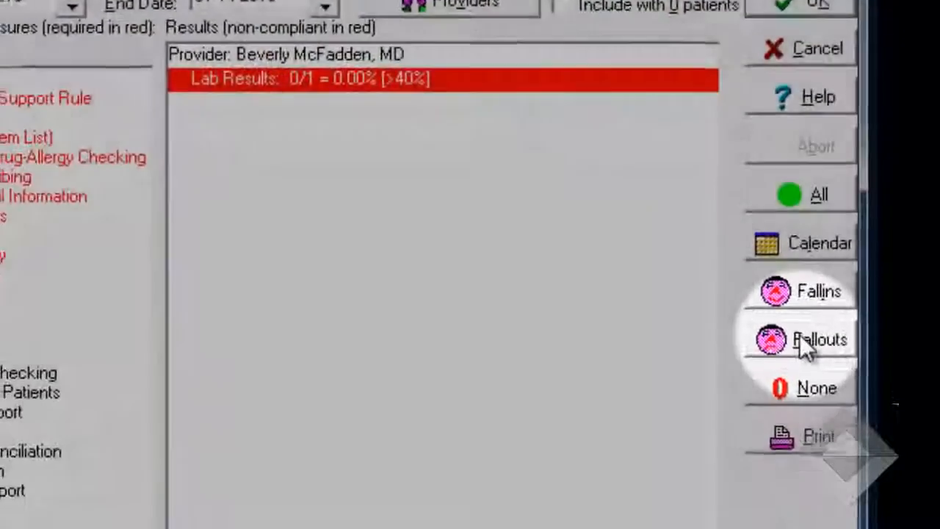
{"action": "left_click", "coordinate": [804, 345]}
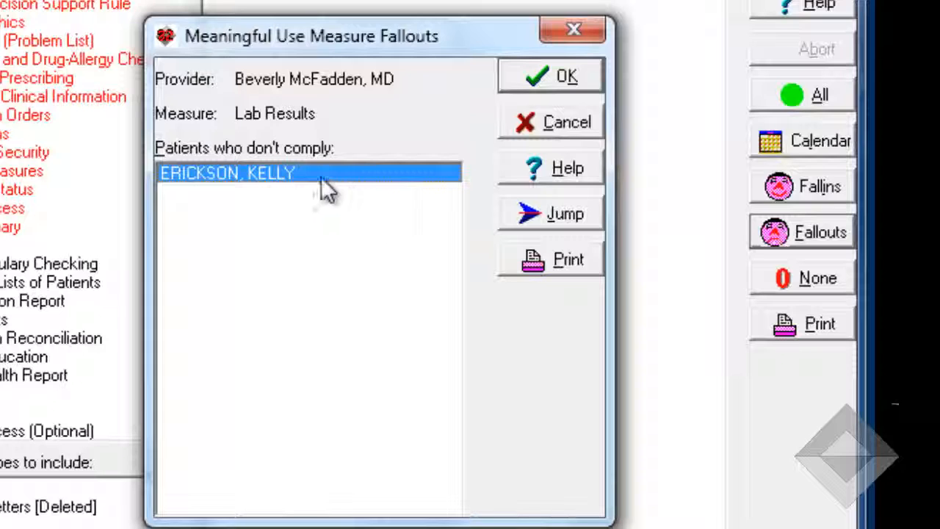
{"action": "left_click", "coordinate": [541, 214]}
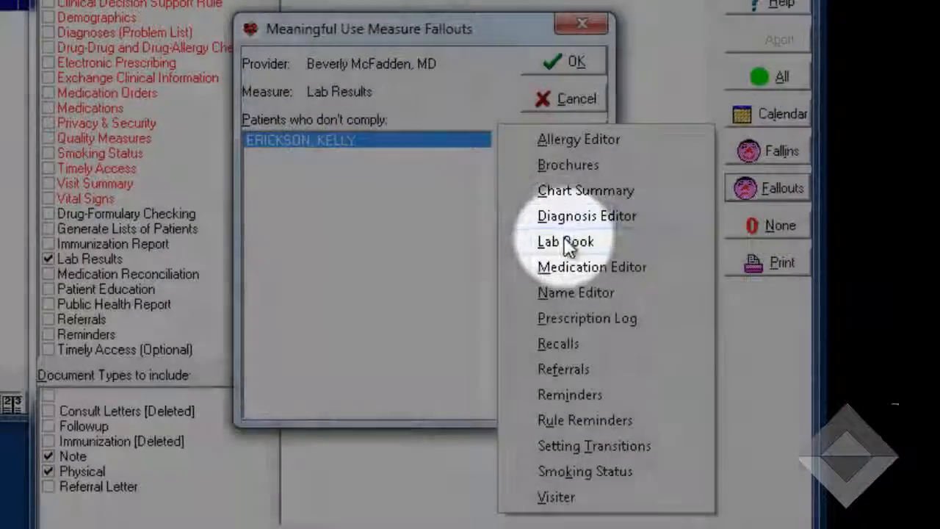
{"action": "left_click", "coordinate": [564, 242]}
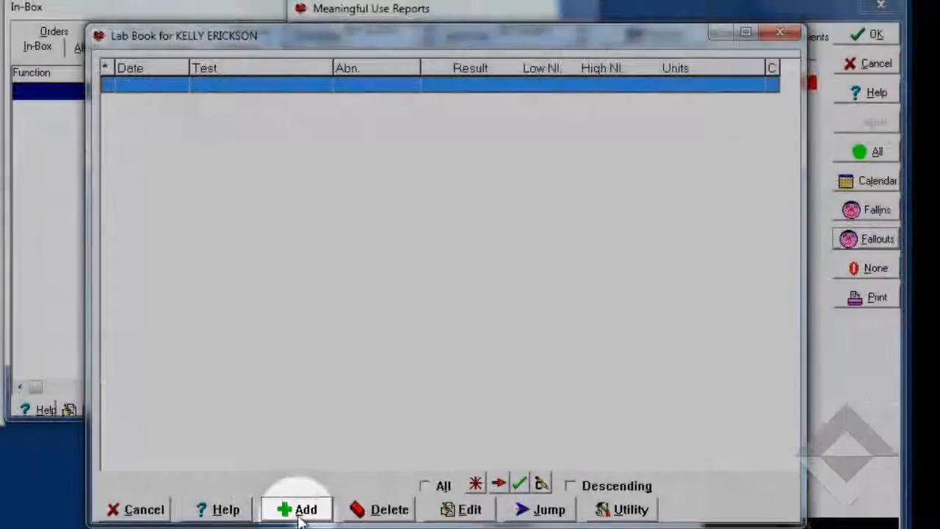
- Add a BUN lab book entry with result 14 for the patient, then close the Lab Book
{"action": "left_click", "coordinate": [300, 514]}
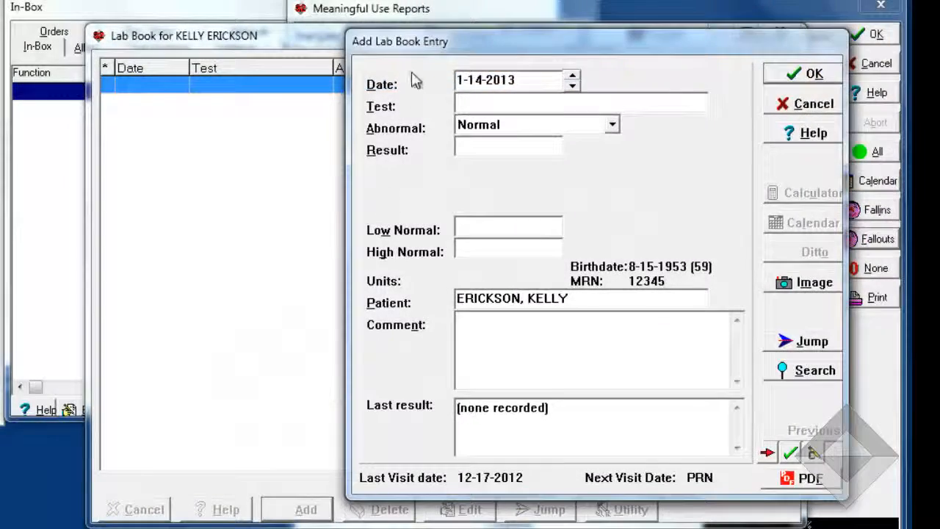
{"action": "type", "text": "BUN"}
{"action": "key", "text": "Tab"}
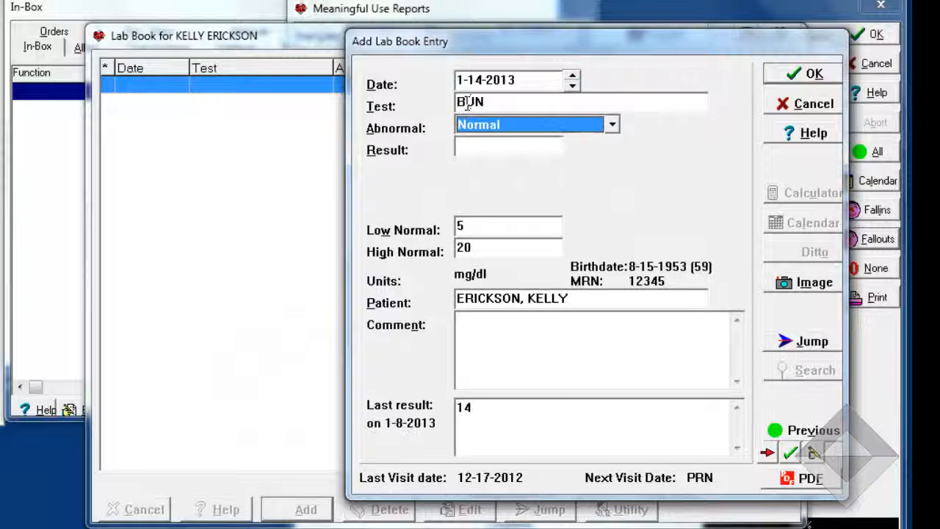
{"action": "left_click", "coordinate": [462, 148]}
{"action": "type", "text": "14"}
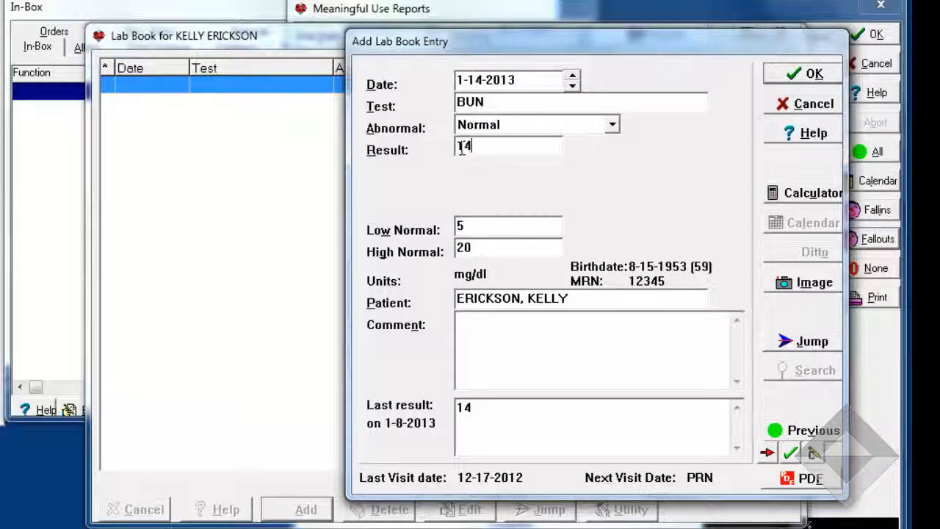
{"action": "left_click", "coordinate": [800, 82]}
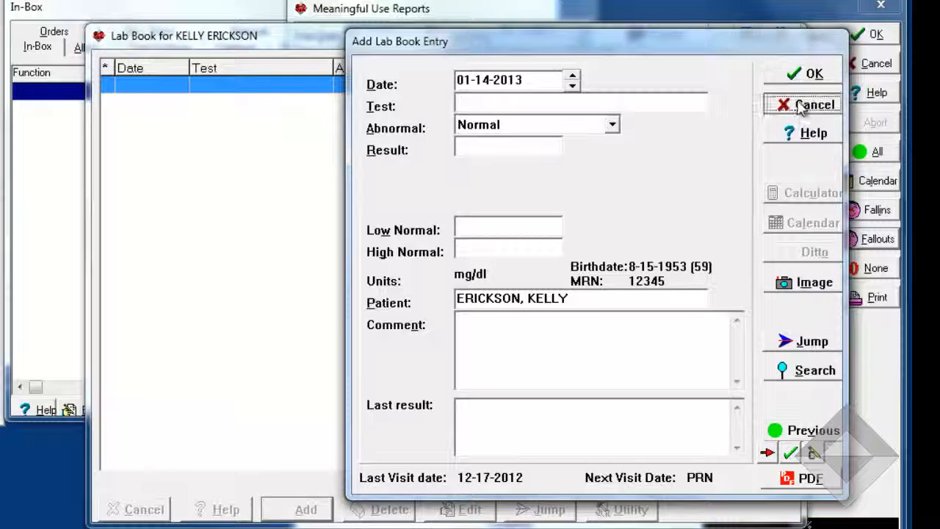
{"action": "left_click", "coordinate": [802, 105]}
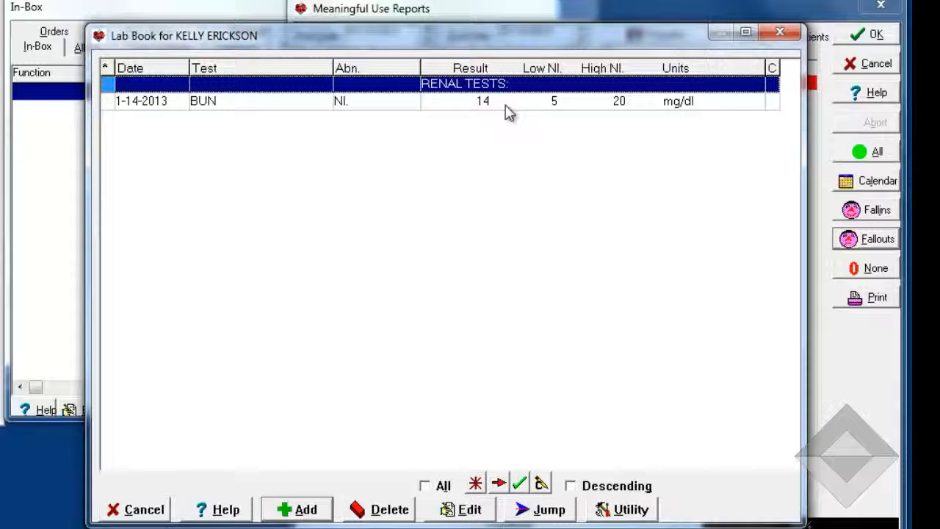
{"action": "left_click", "coordinate": [141, 509]}
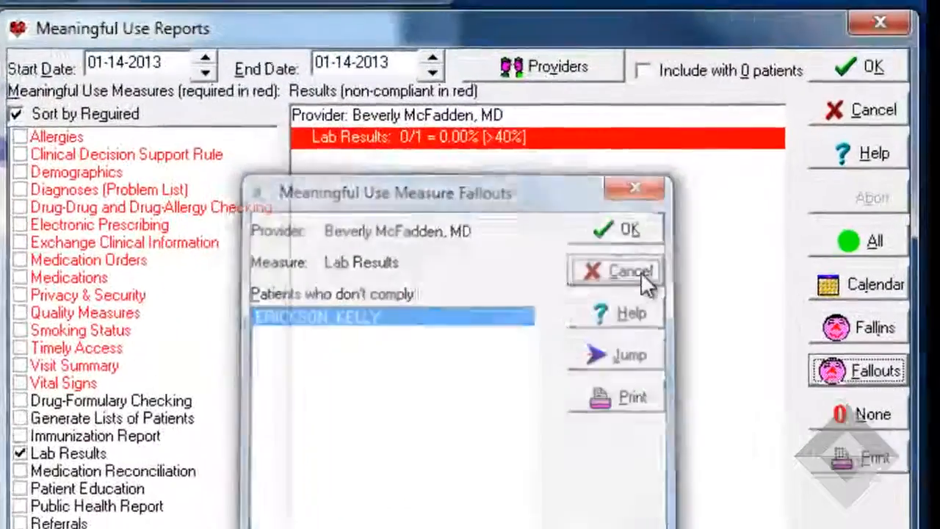
- Close the fallouts list and view the fallins for the Lab Results measure
{"action": "left_click", "coordinate": [711, 174]}
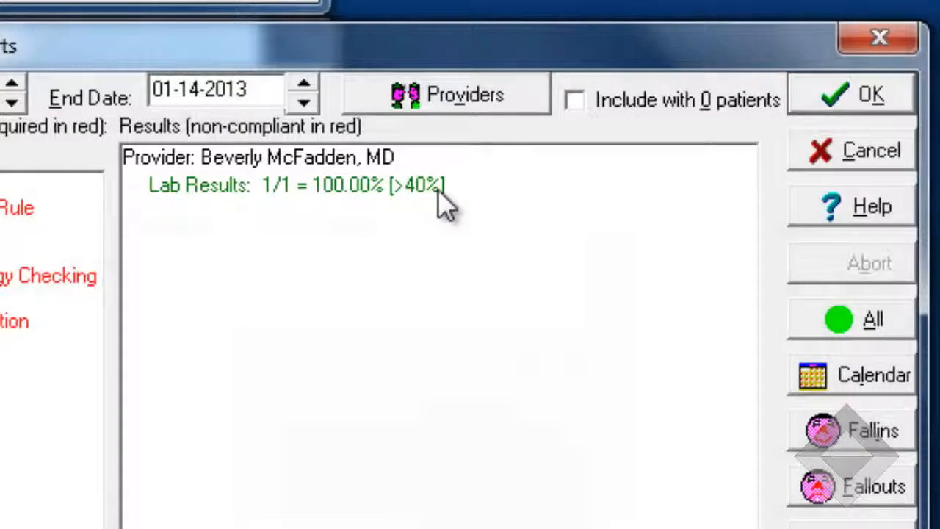
{"action": "left_click", "coordinate": [441, 193]}
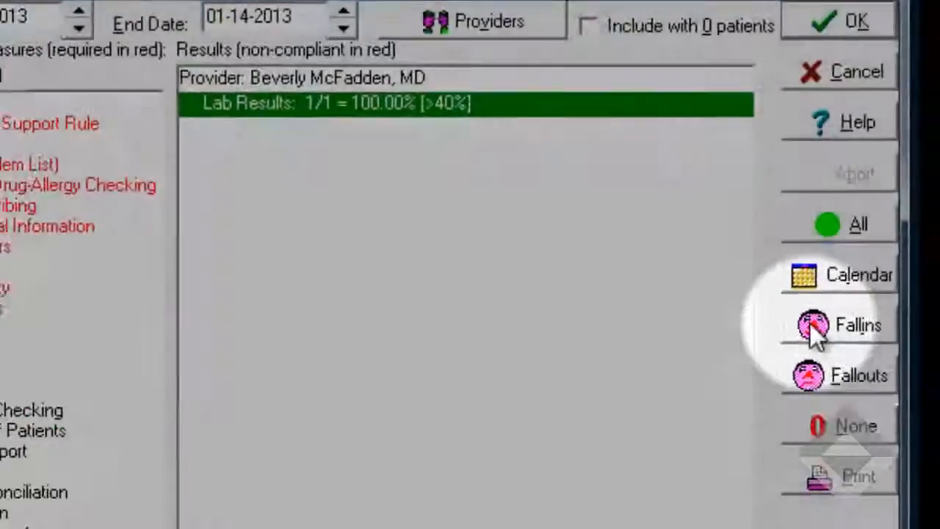
{"action": "left_click", "coordinate": [821, 432]}
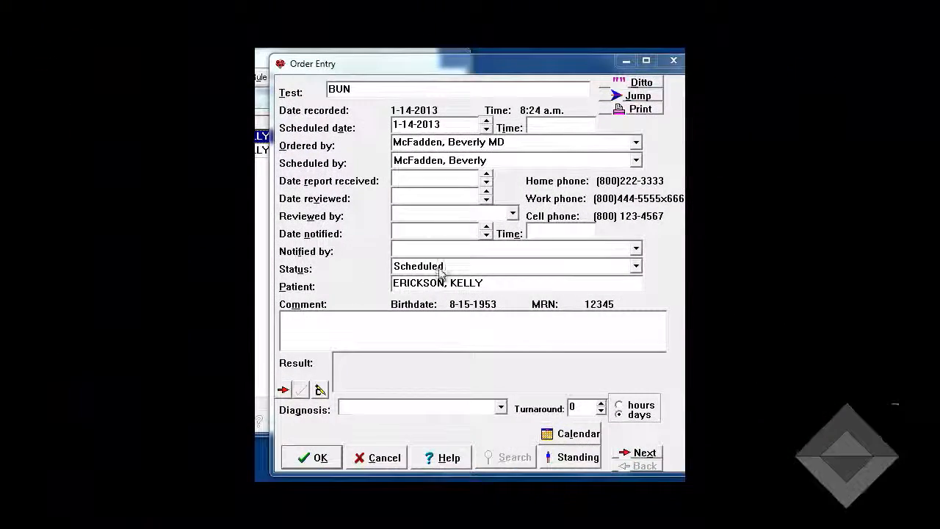
- Open the order's Status options
{"action": "left_click", "coordinate": [635, 265]}
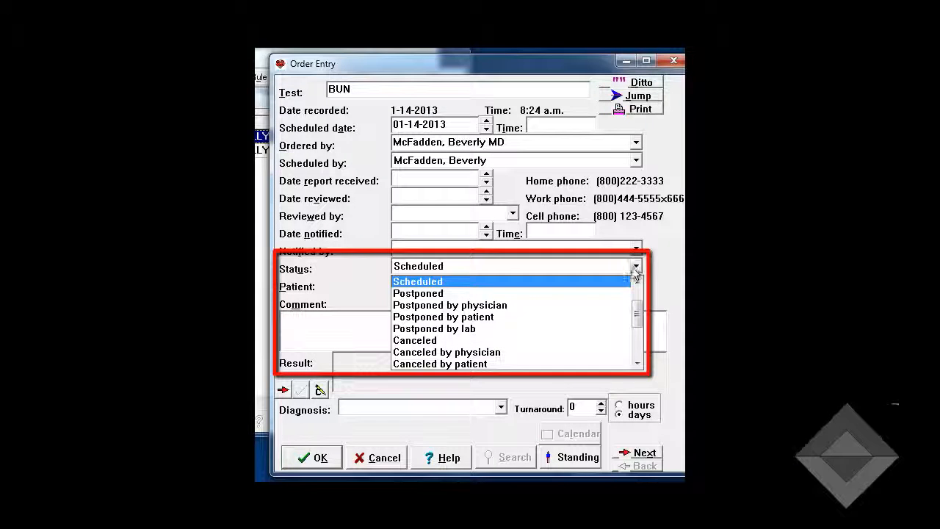